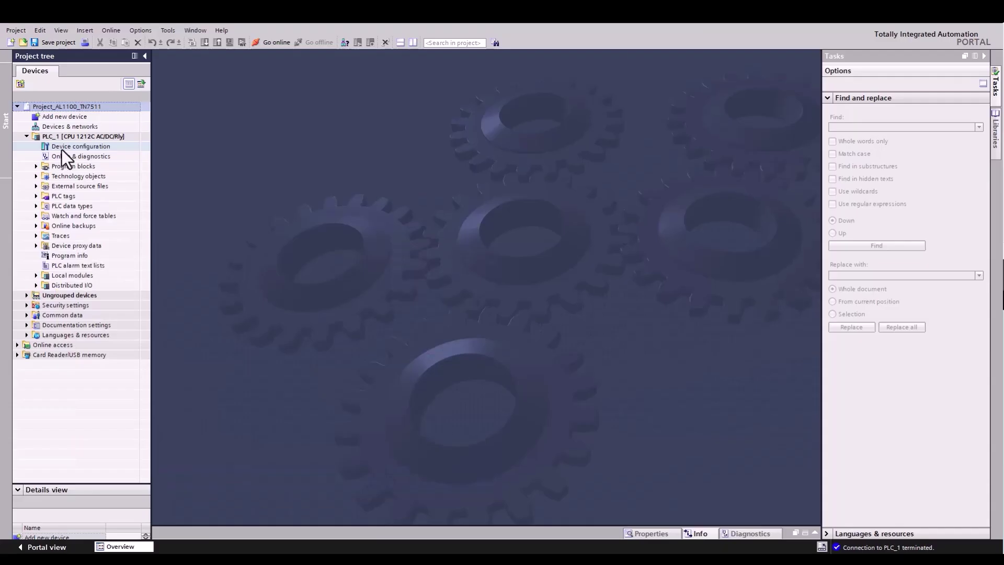
Open the device configuration and switch it to the AL1100 device, widening the Type column
double_click(62, 148)
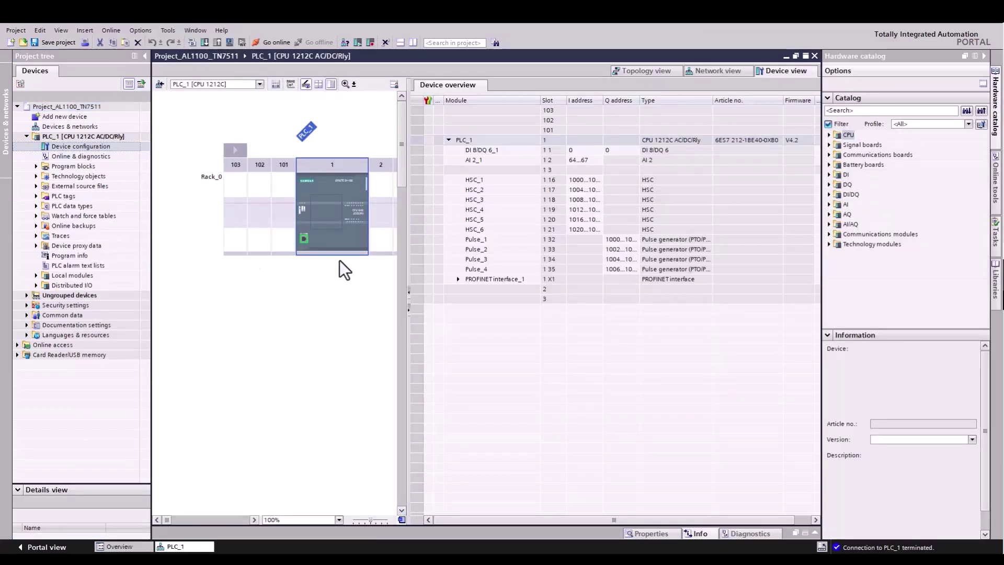
left_click(260, 85)
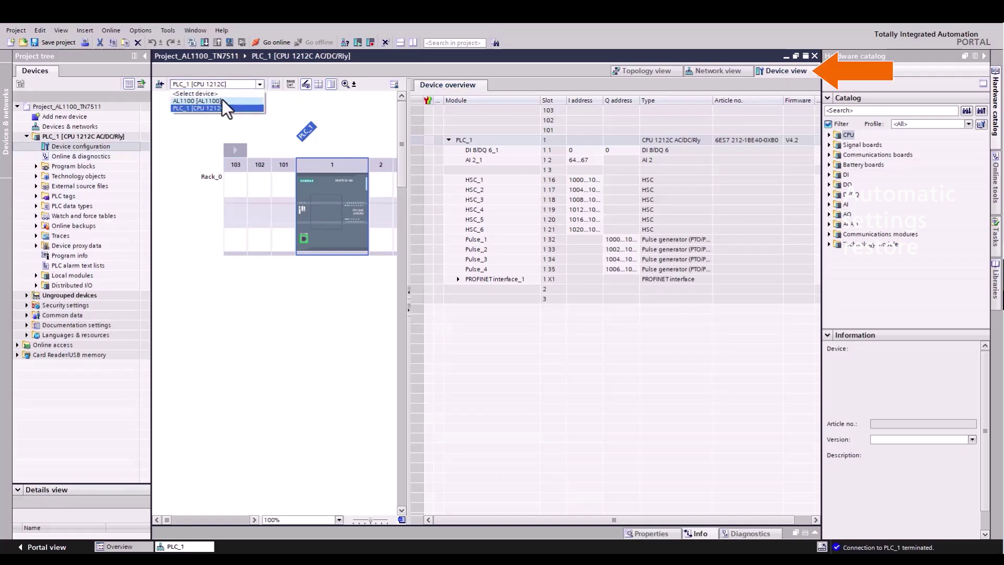
left_click(222, 101)
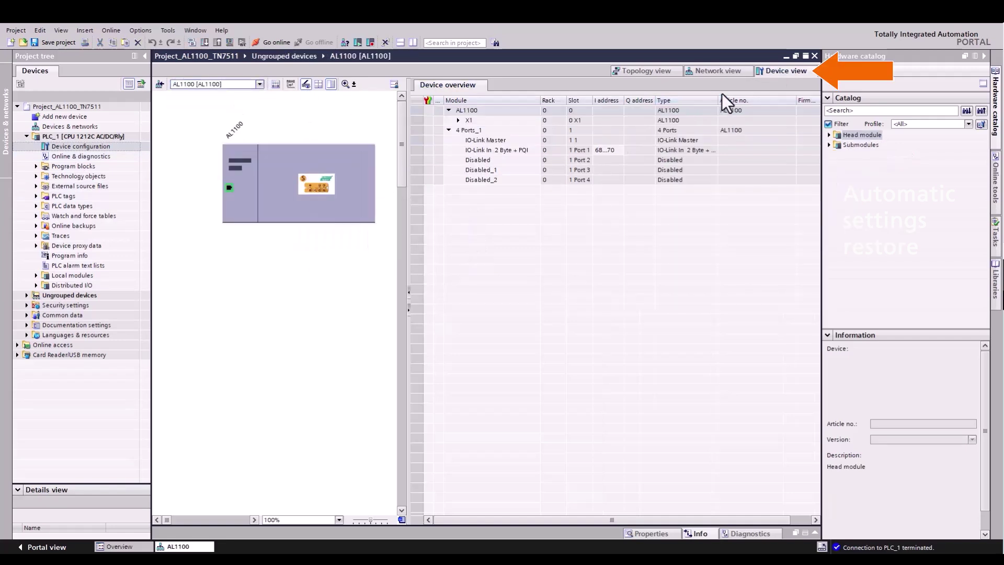
left_click_drag(718, 98, 757, 99)
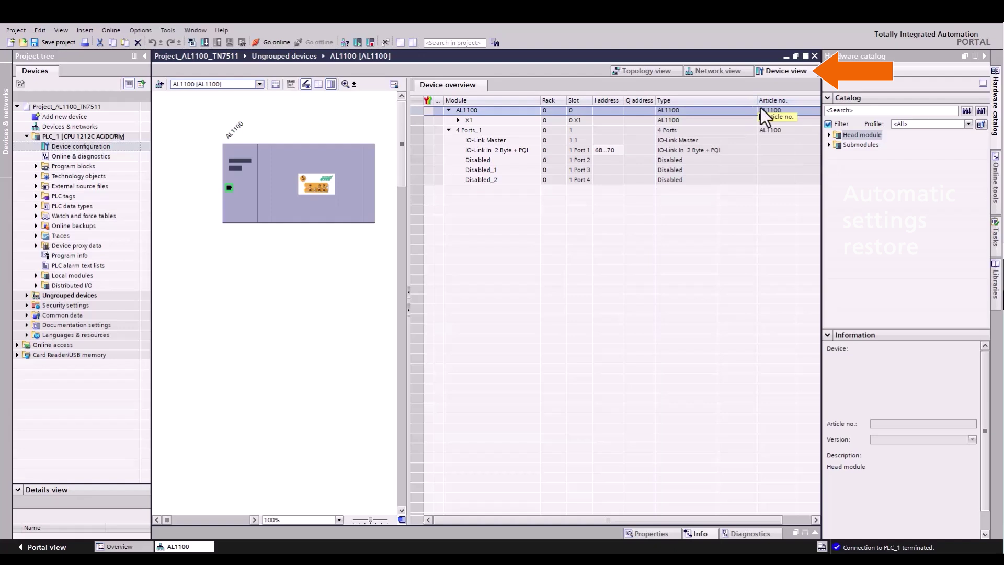
Show the module parameters of port 1's IO-Link In 2 Byte + PQI module, including the validation choices
left_click(456, 151)
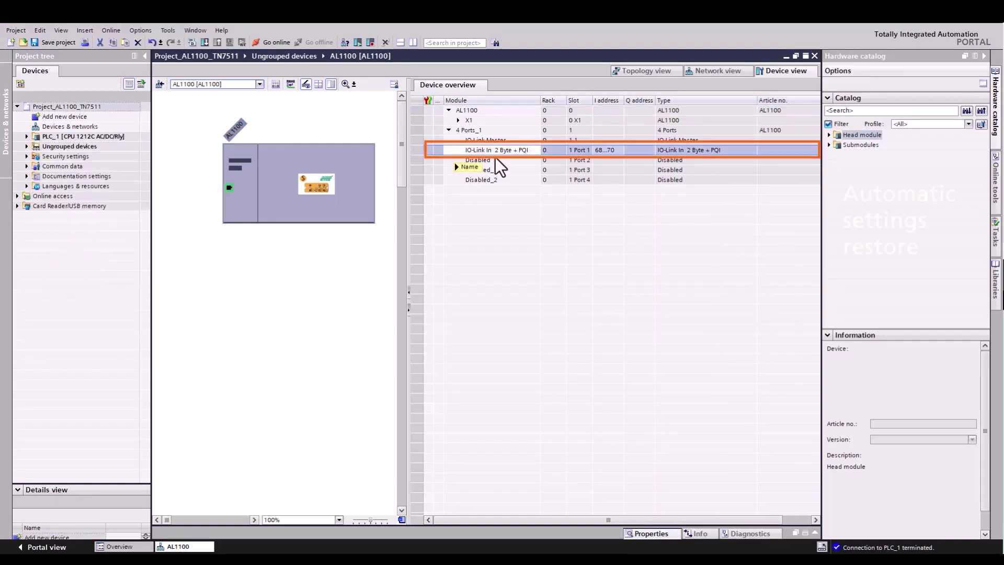
left_click(815, 532)
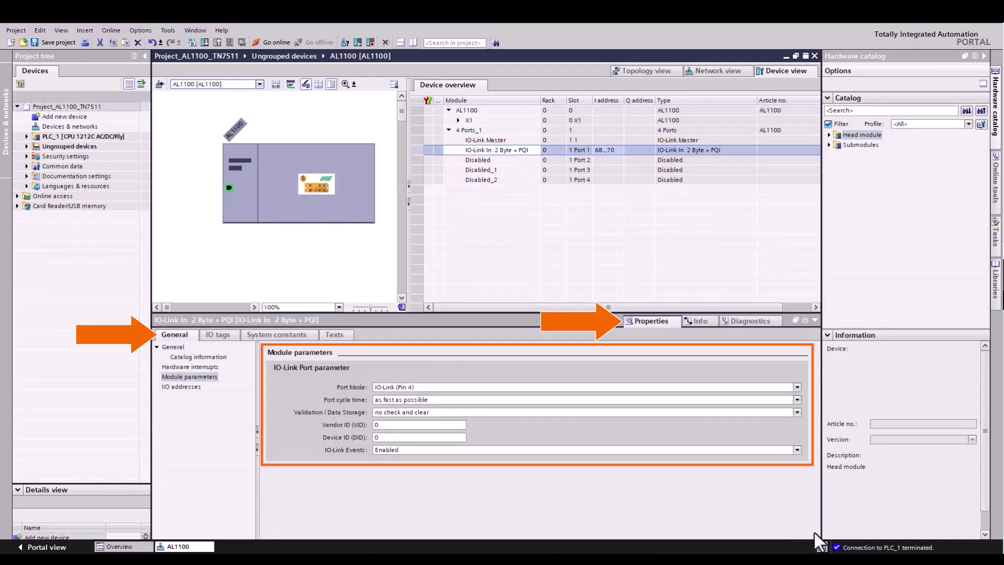
left_click(800, 415)
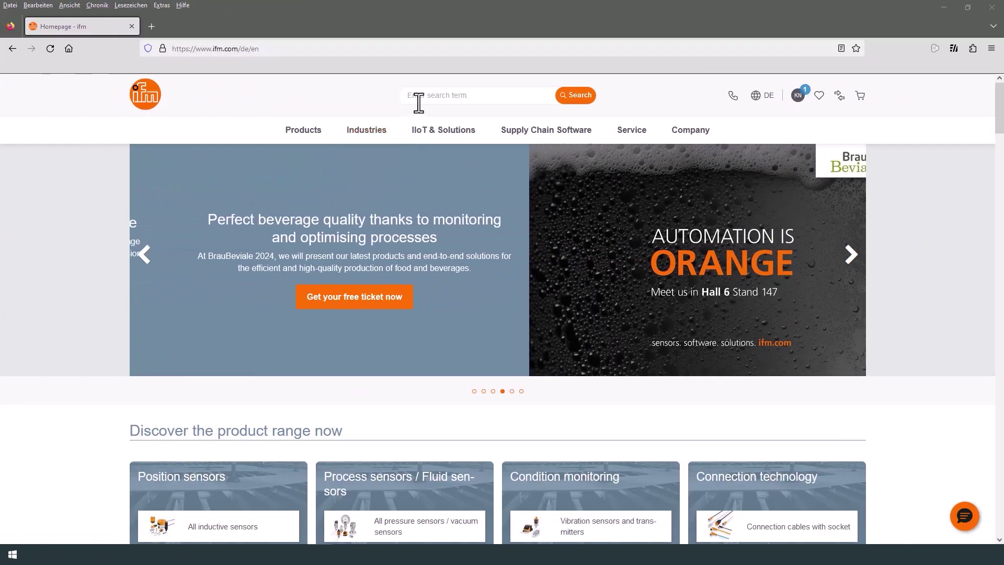
Search the ifm site for AL1100 and open its product page
left_click(426, 98)
type("AL")
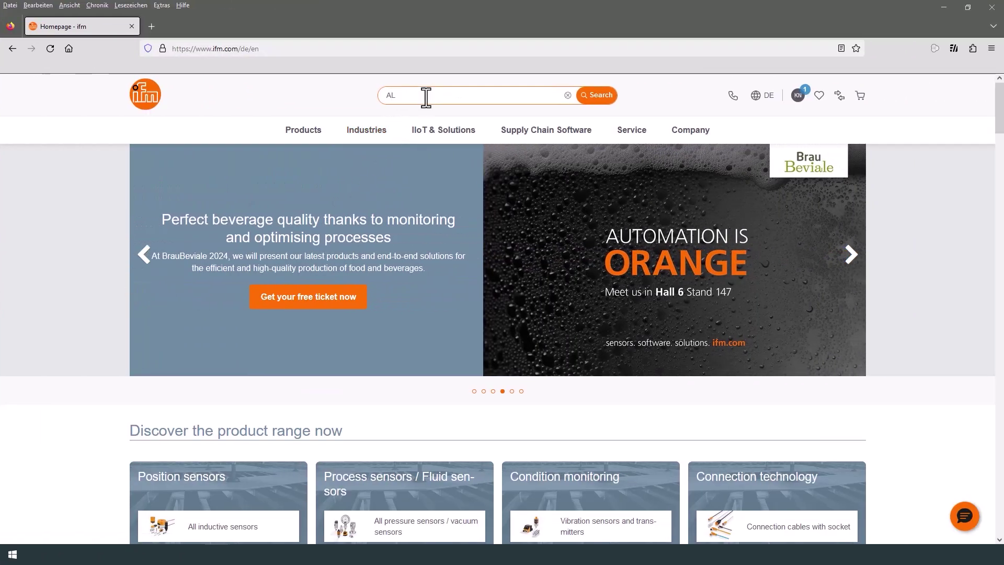
type("1100")
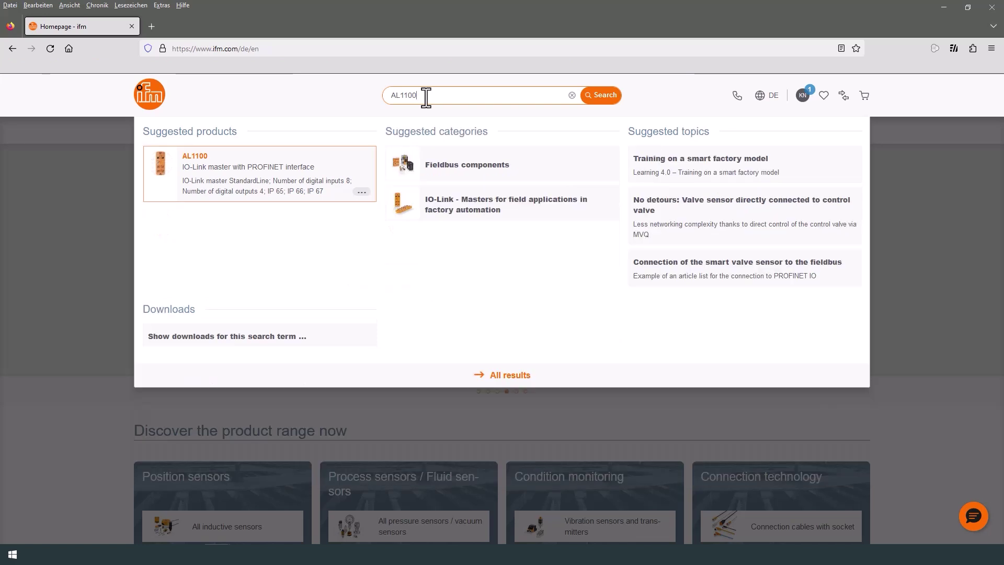
left_click(202, 176)
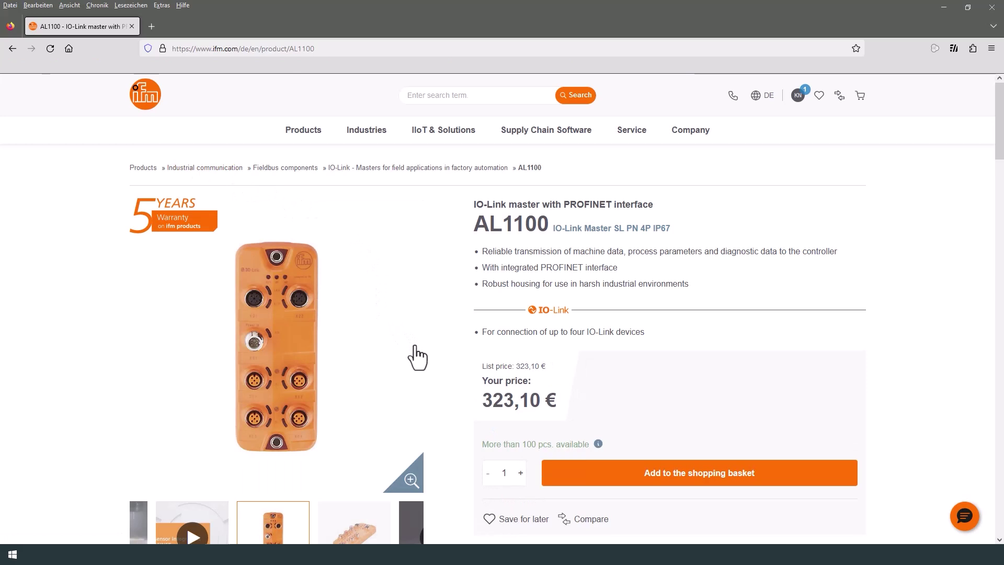
Open the English operating instructions PDF from the AL1100 downloads
scroll(416, 356, "down", 5)
scroll(419, 348, "down", 1)
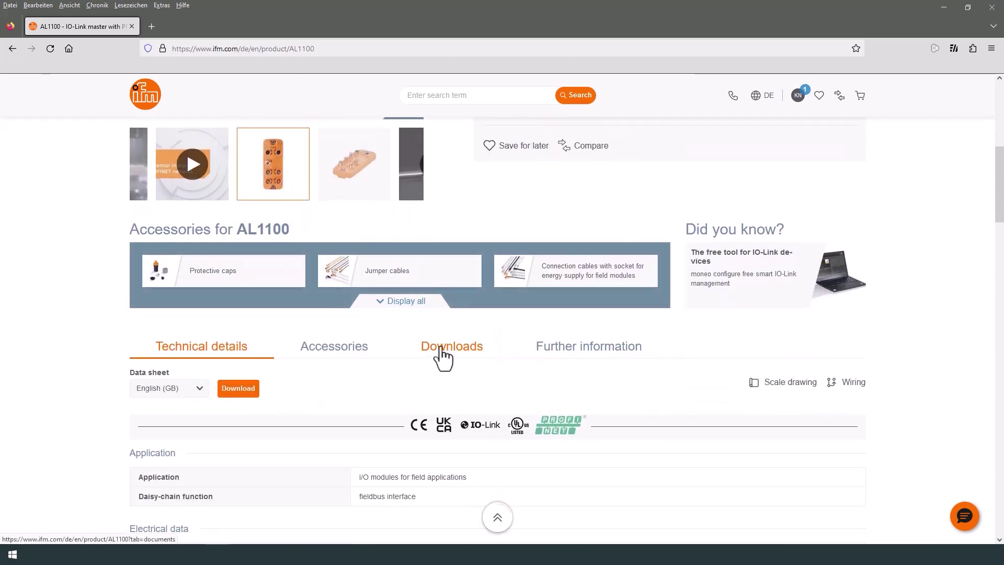
left_click(440, 349)
scroll(441, 354, "down", 12)
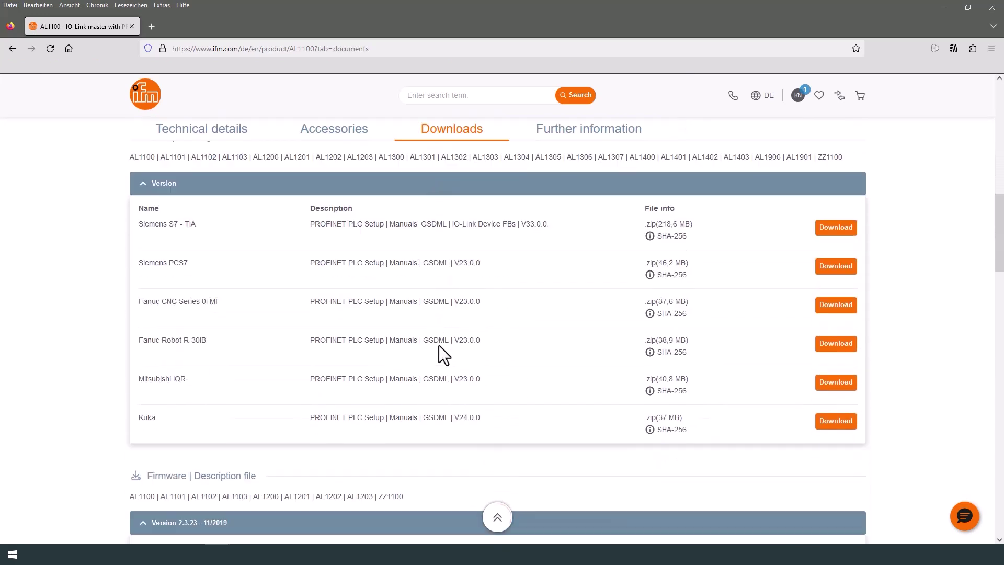
scroll(395, 345, "down", 5)
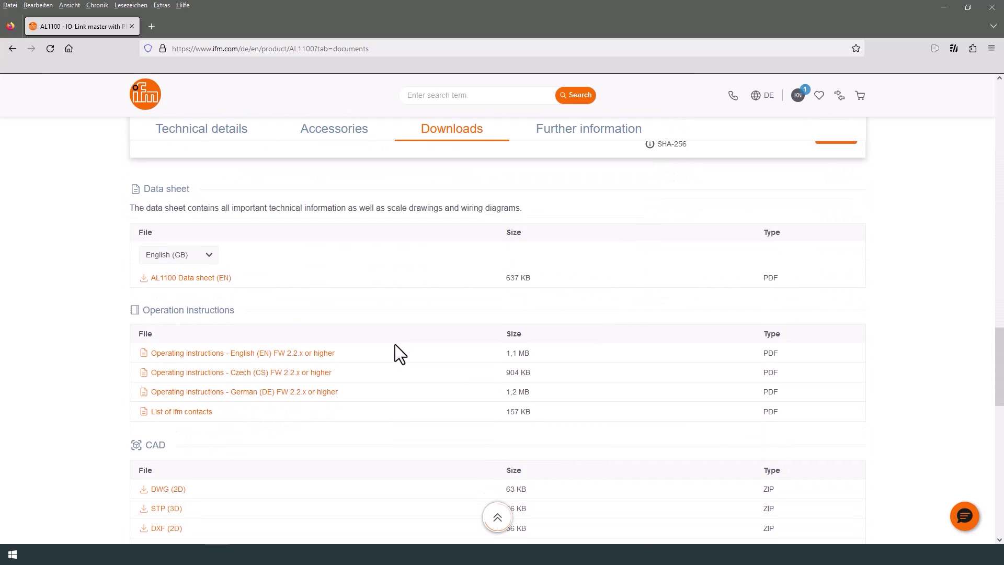
left_click(266, 350)
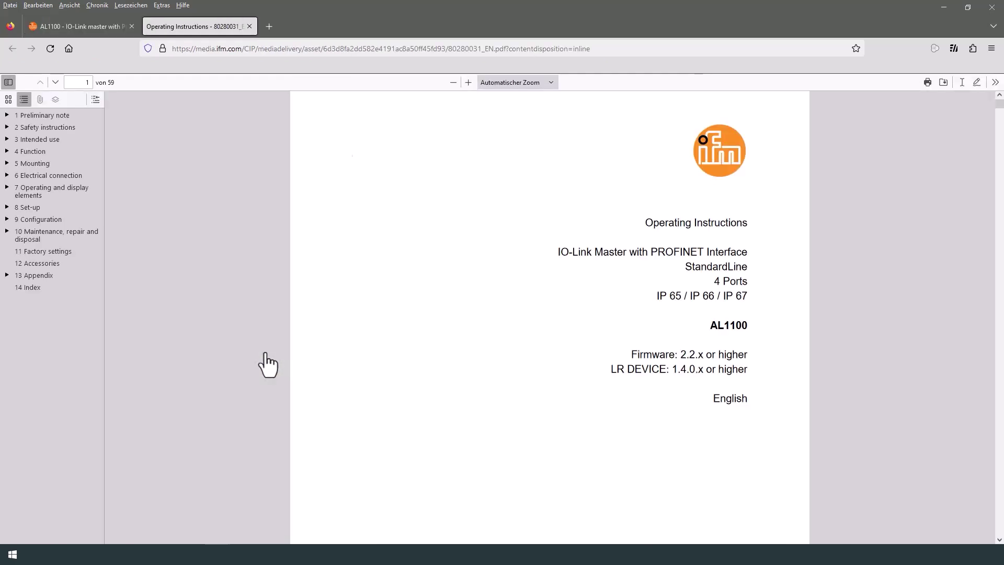
Jump from the table of contents to section 9.1.7 on IO-Link port validation and data storage
scroll(500, 316, "down", 20)
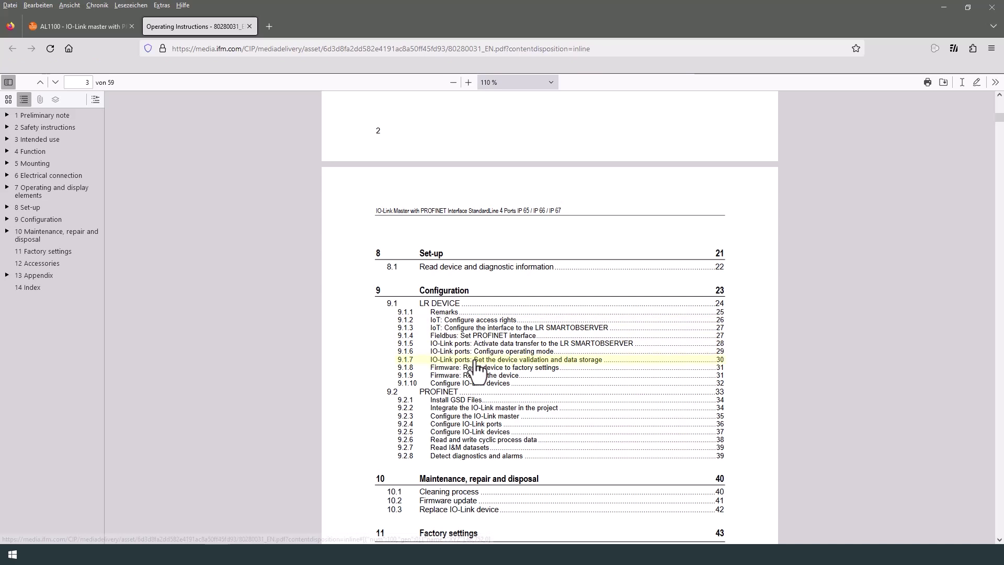
left_click(529, 361)
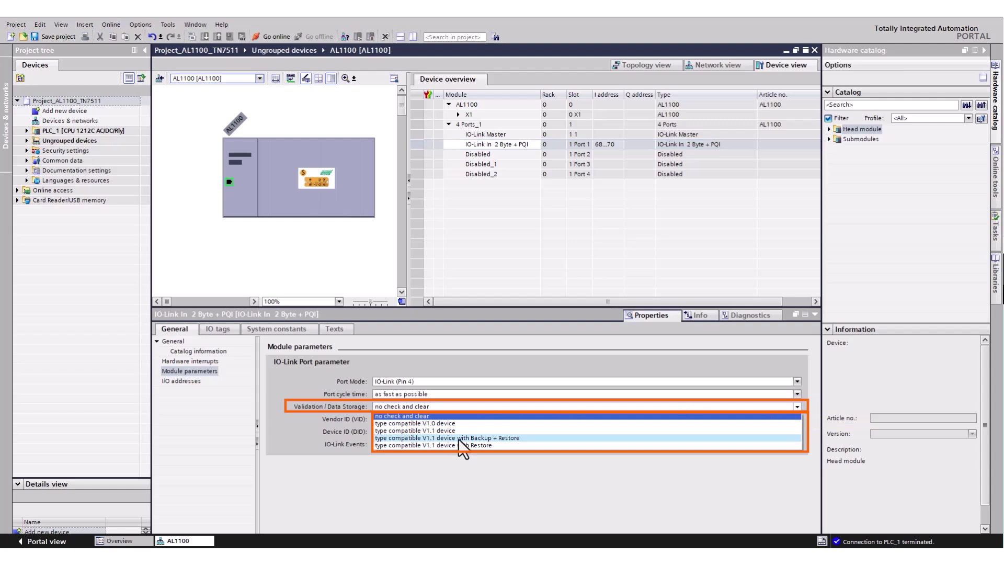
Choose 'type compatible V1.1 device with Backup + Restore' for port 1's Validation / Data Storage
left_click(458, 439)
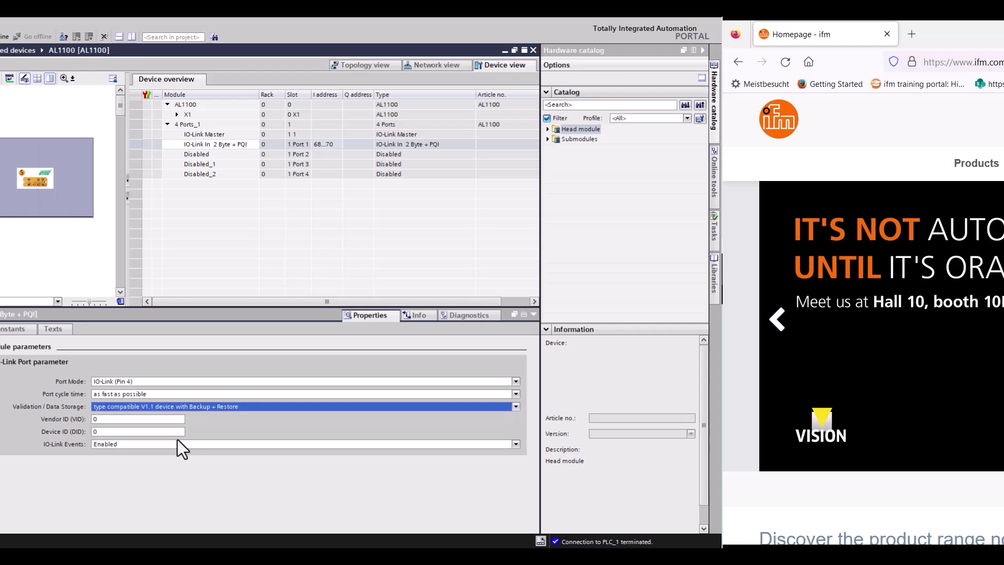
Search TN75, open the TN7511 product page and its IO-Link Interface Description (EN) PDF
type("TN75")
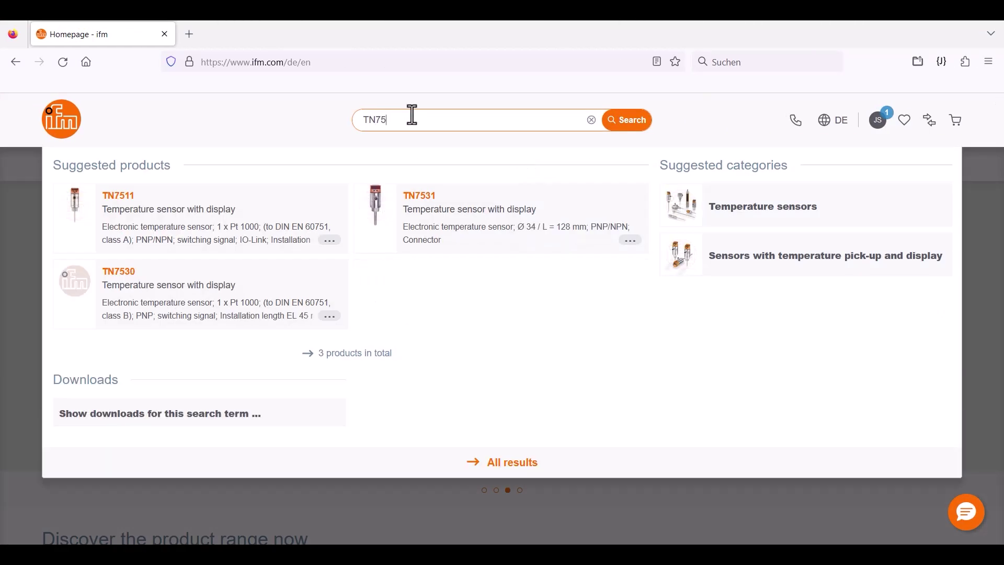
left_click(104, 204)
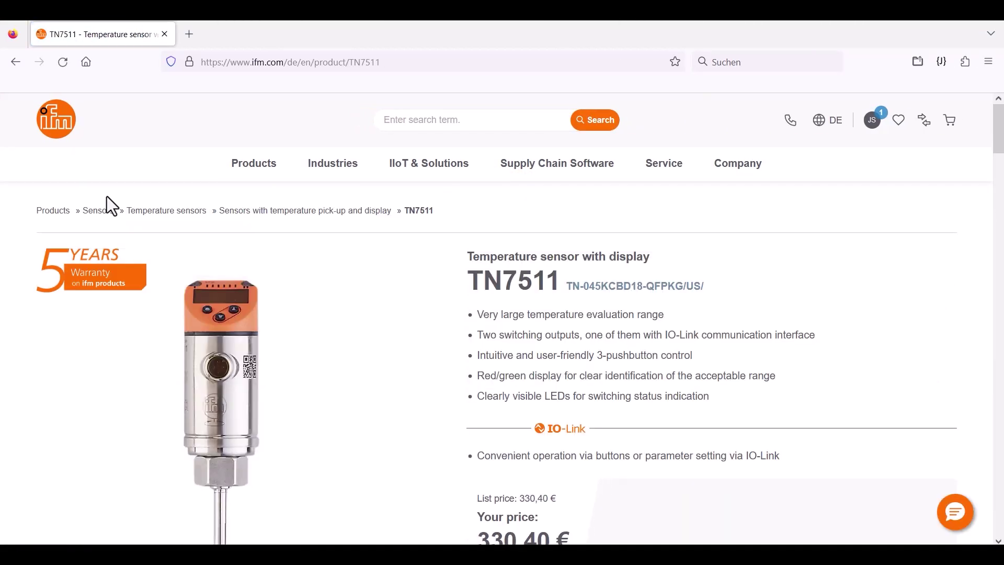
scroll(441, 329, "down", 10)
left_click(450, 289)
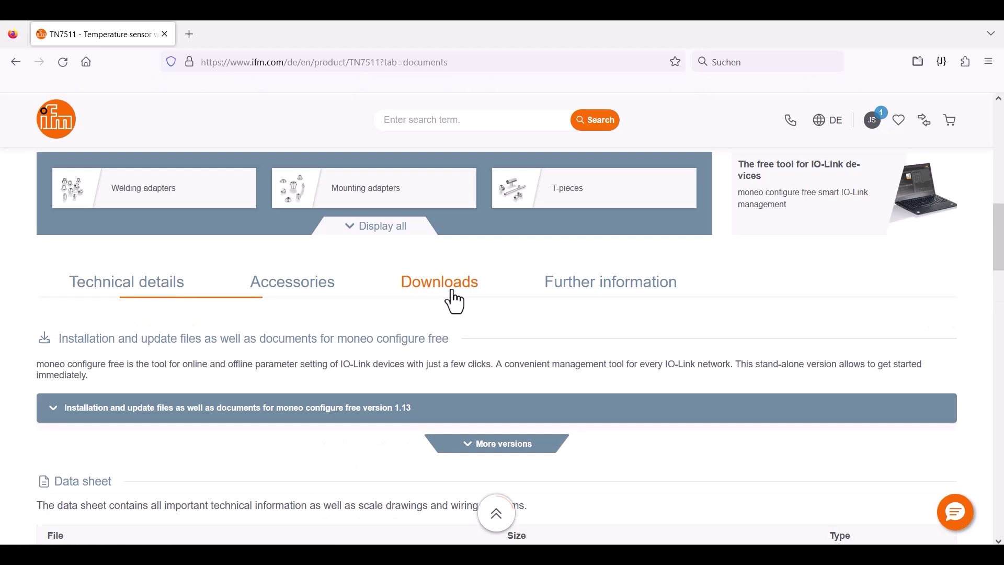
scroll(453, 289, "down", 4)
scroll(455, 285, "down", 12)
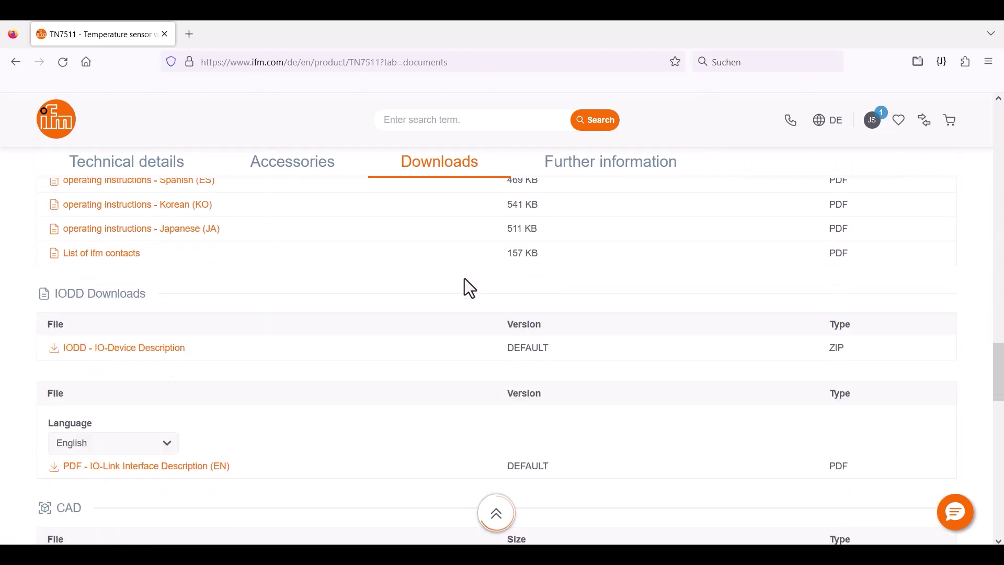
scroll(203, 476, "down", 1)
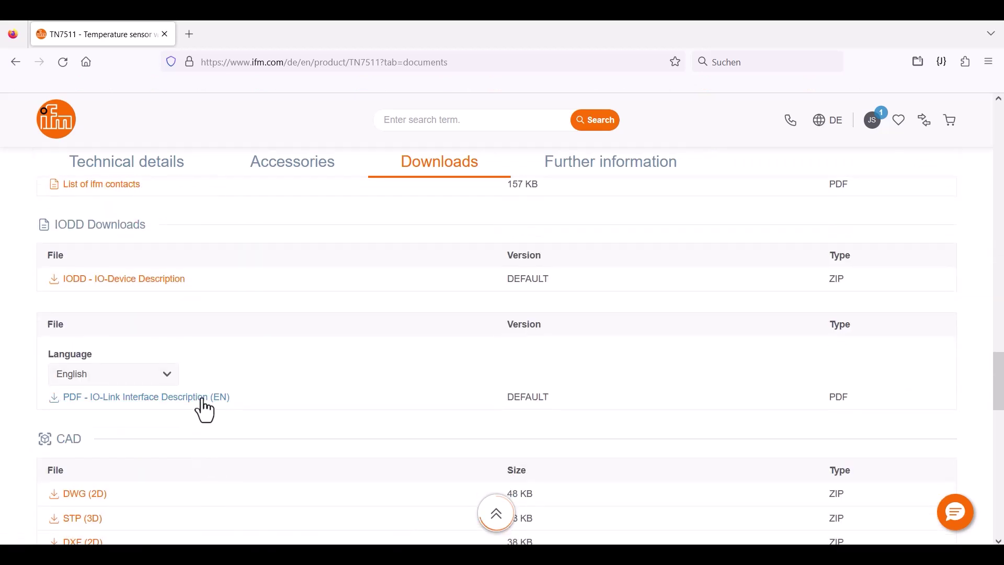
left_click(204, 397)
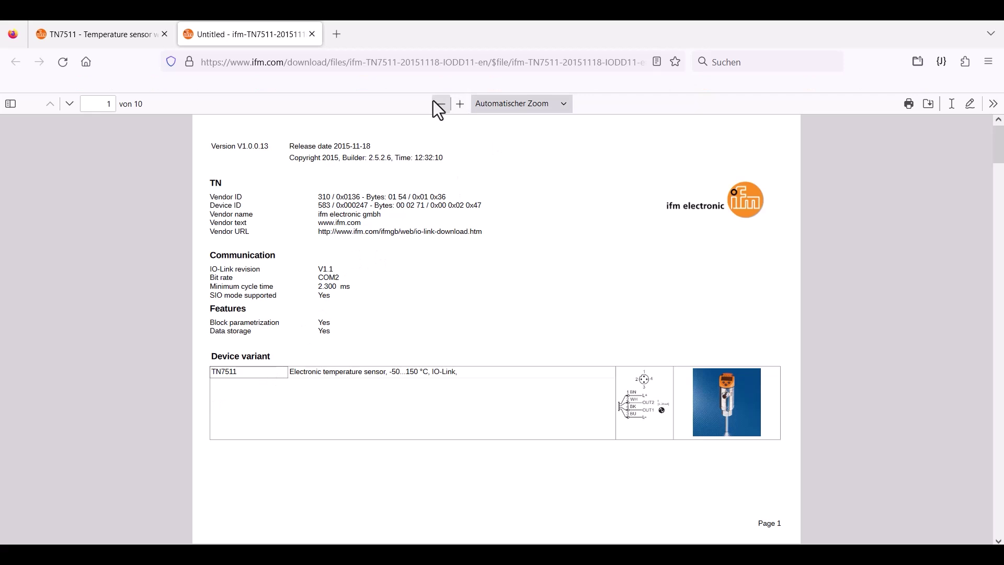
Zoom the PDF to 130% and highlight the vendor ID 310 and device ID 583 entries
left_click(460, 104)
left_click(460, 104)
left_click(460, 103)
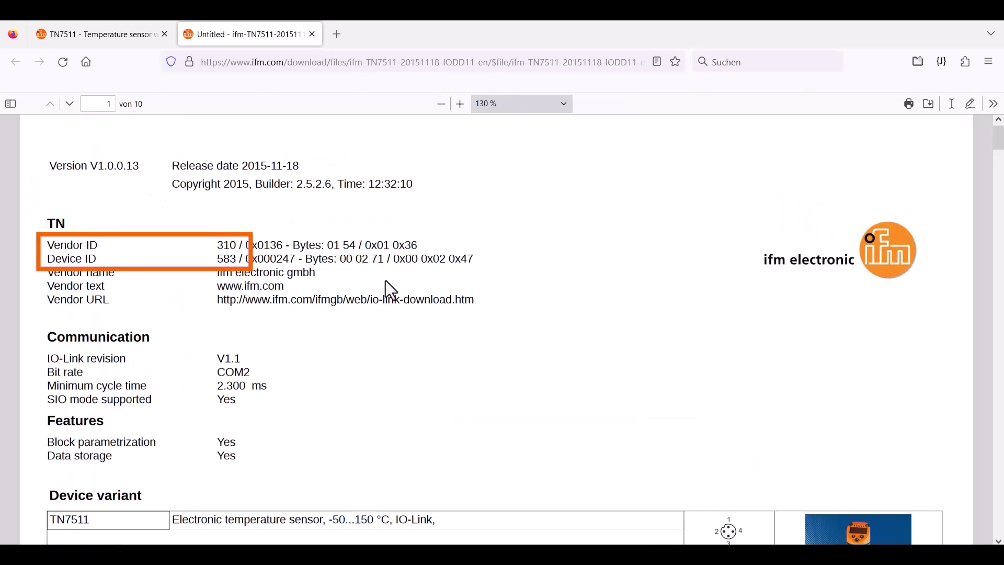
left_click_drag(417, 244, 232, 249)
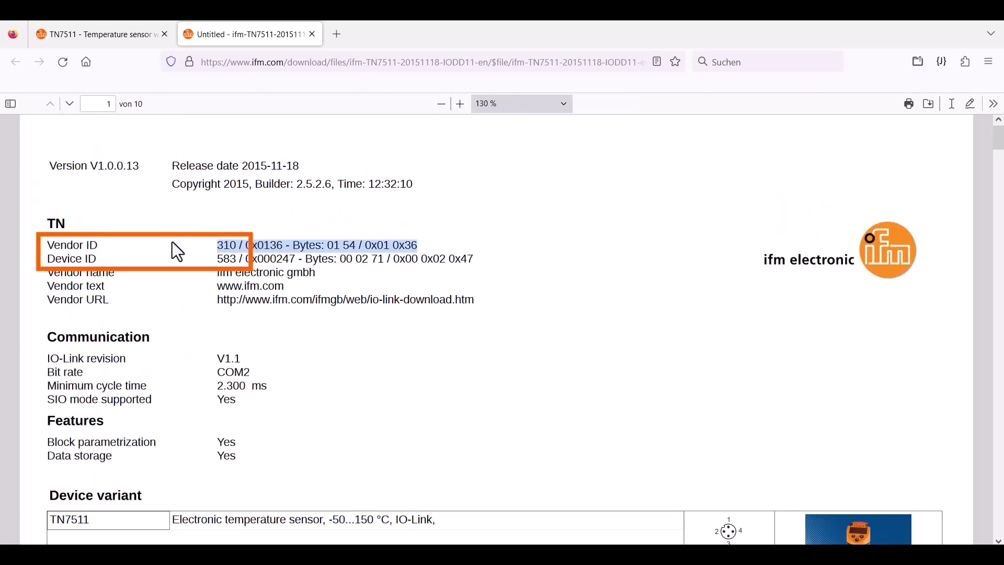
left_click_drag(47, 245, 87, 245)
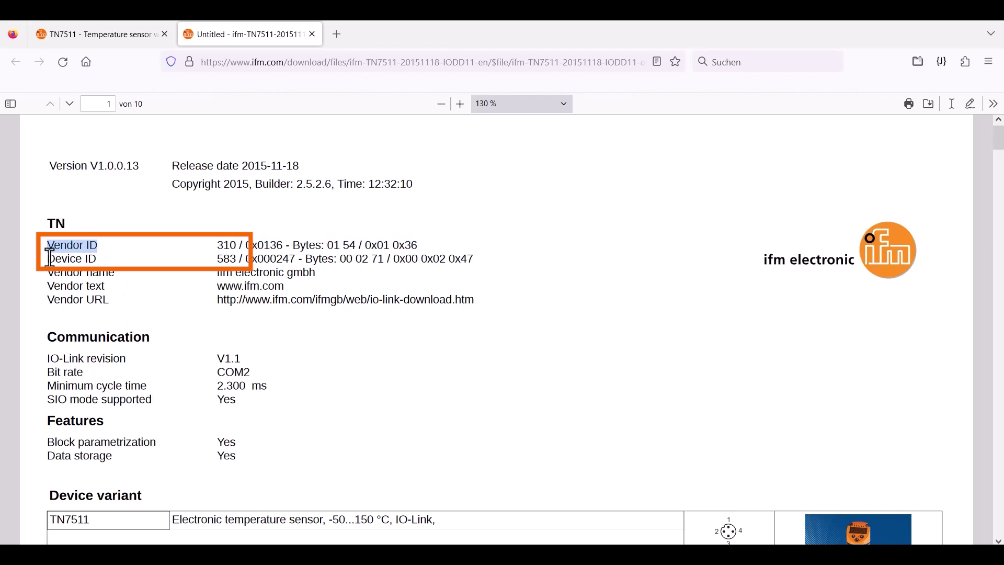
left_click_drag(473, 258, 212, 260)
left_click_drag(47, 259, 93, 258)
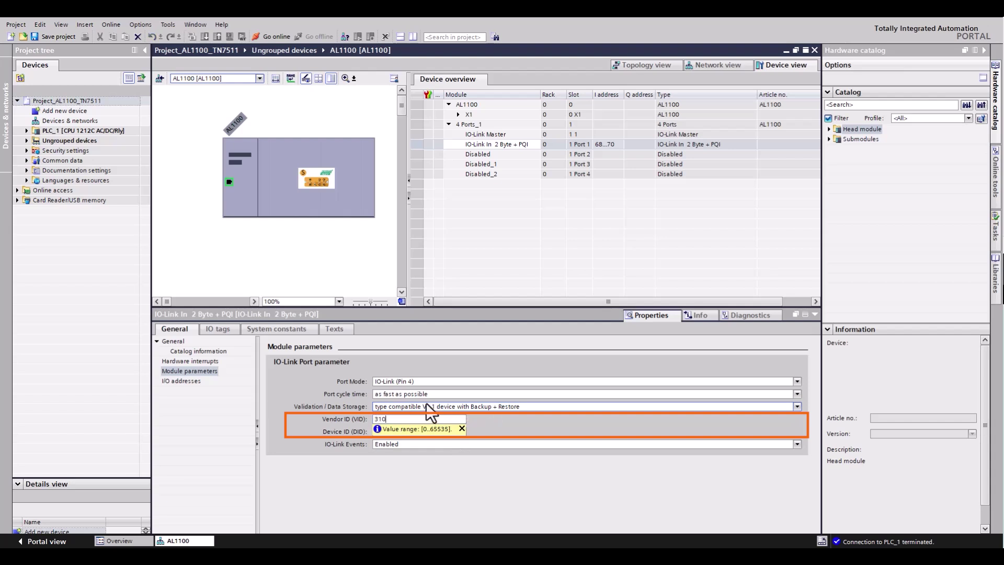
Enter 583 in port 1's Device ID (DID) field
left_click(410, 431)
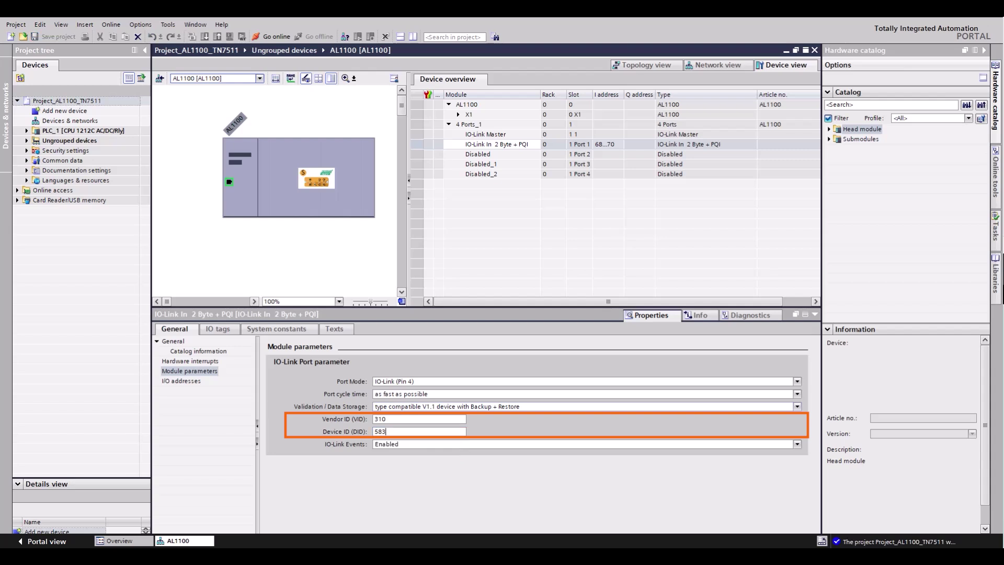
Download the AL1100 configuration to PLC_1, finish loading, and go online
left_click(346, 168)
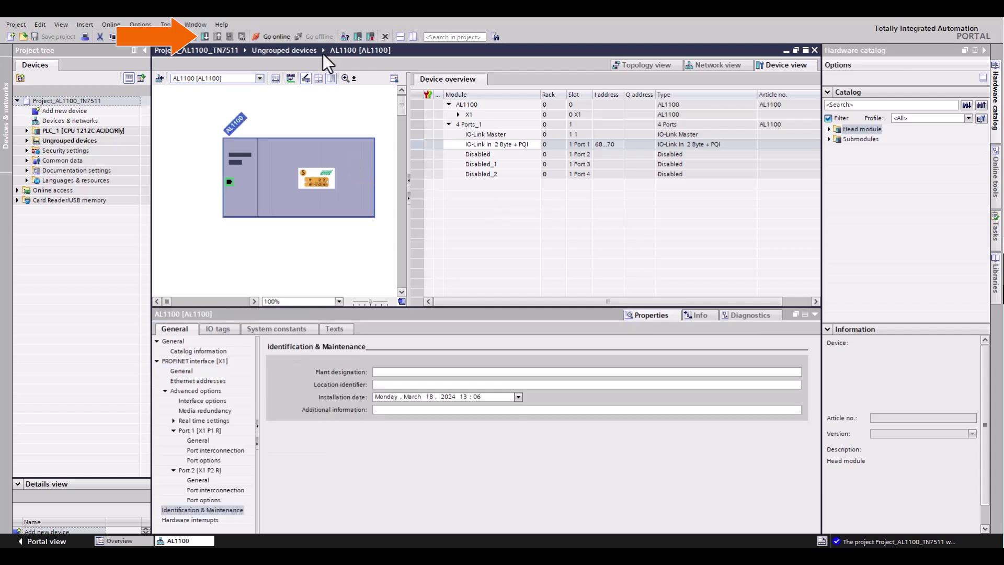
left_click(204, 36)
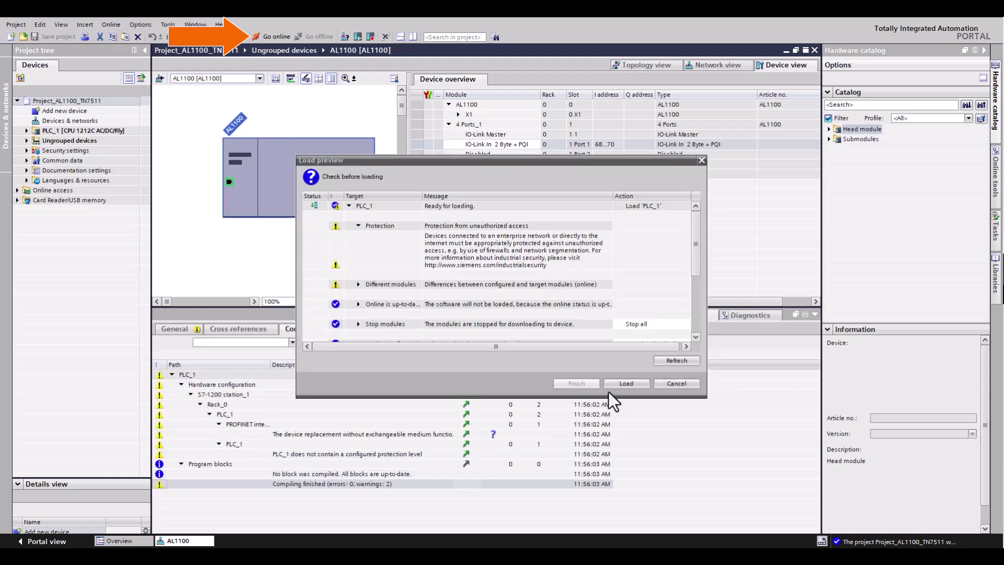
left_click(623, 383)
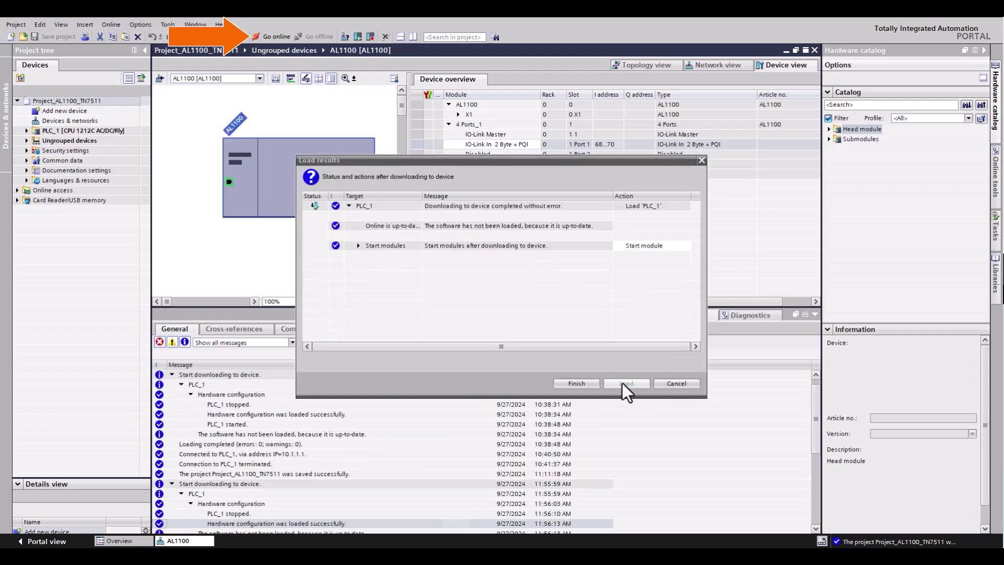
left_click(576, 383)
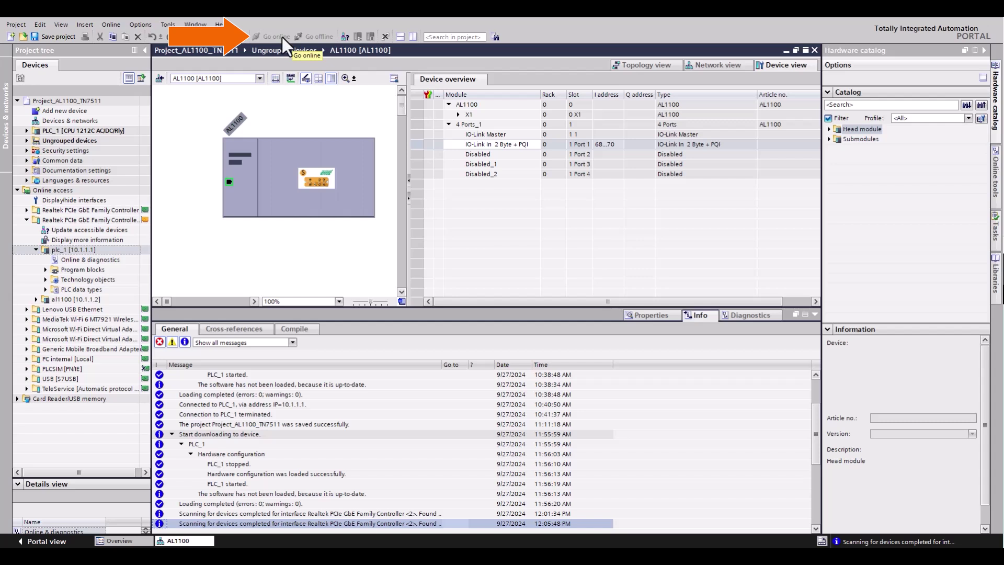
left_click(268, 39)
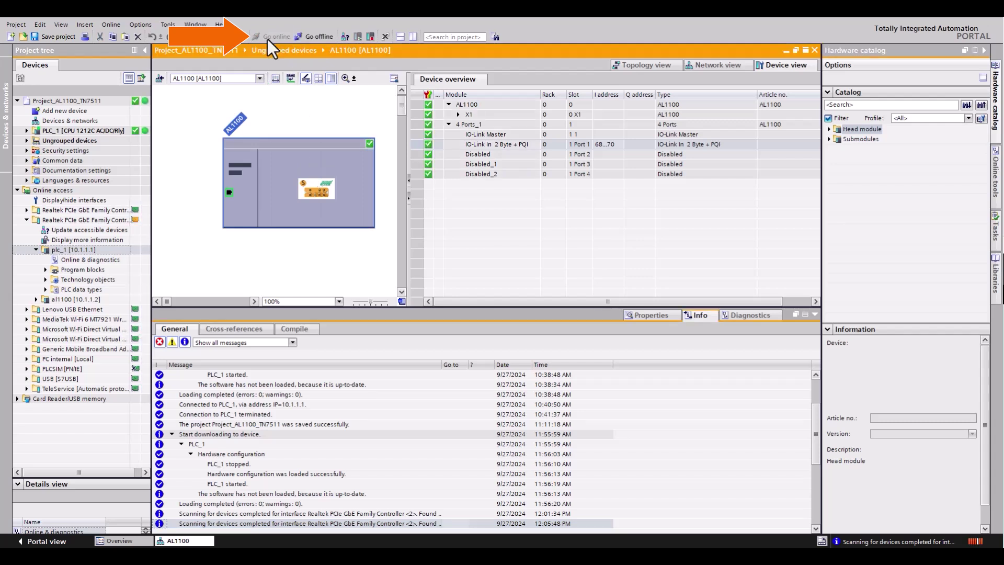